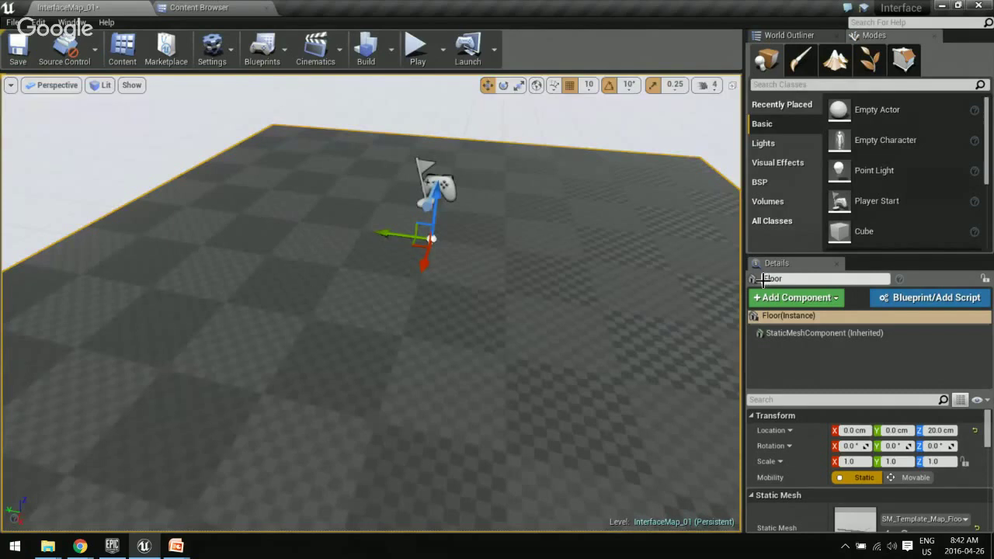
pyautogui.moveTo(730, 280); pyautogui.dragTo(731, 285, button='right')
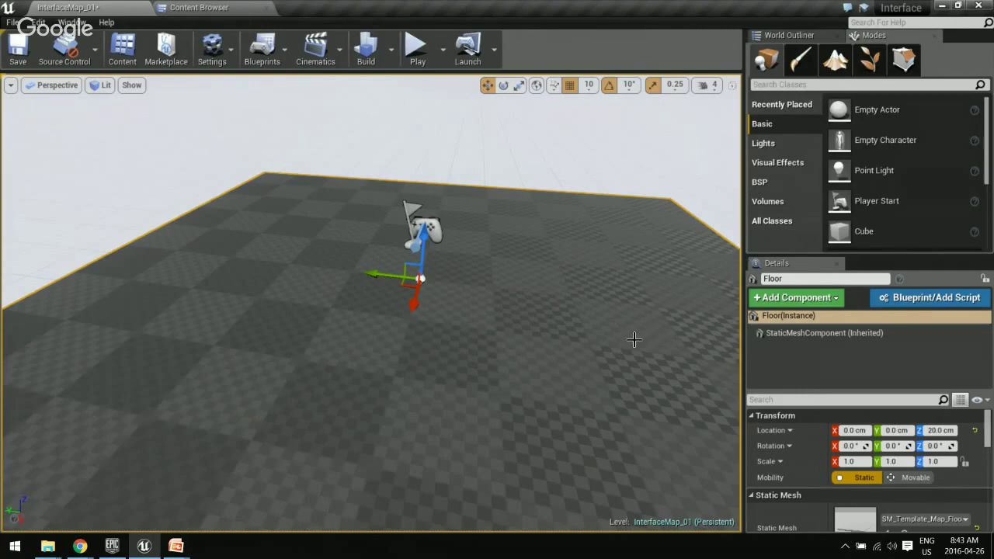
pyautogui.moveTo(634, 340); pyautogui.dragTo(612, 380, button='right')
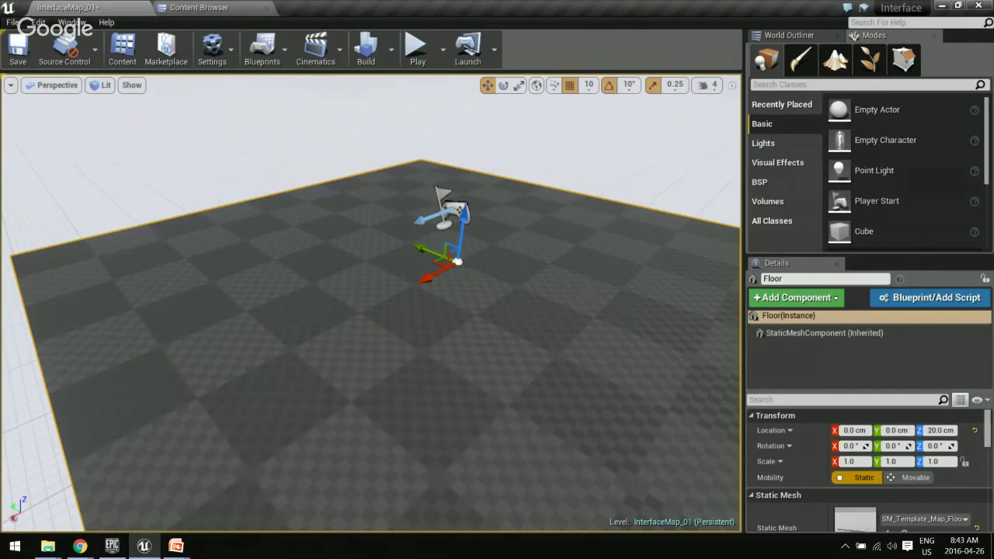
pyautogui.moveTo(582, 311); pyautogui.dragTo(660, 311, button='right')
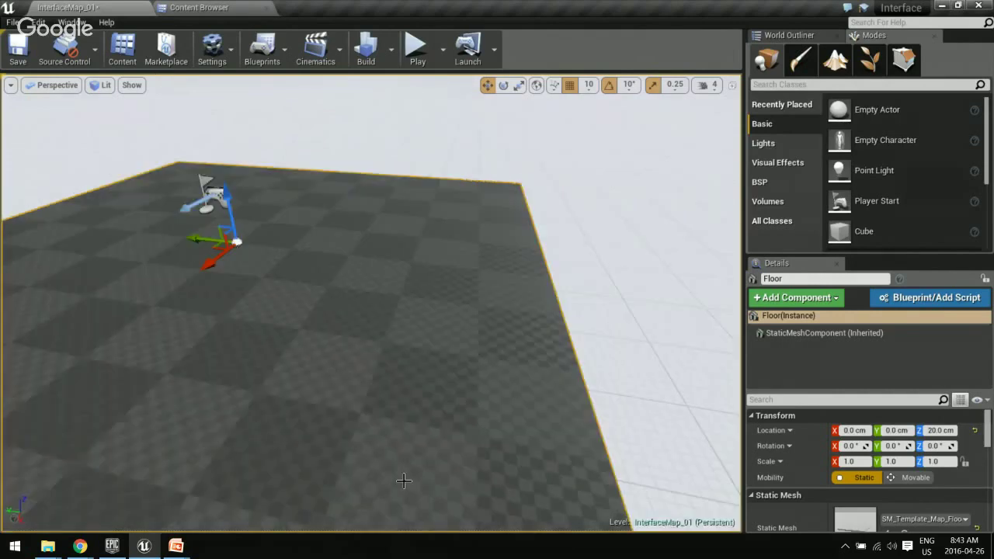
pyautogui.moveTo(470, 146); pyautogui.dragTo(420, 145, button='right')
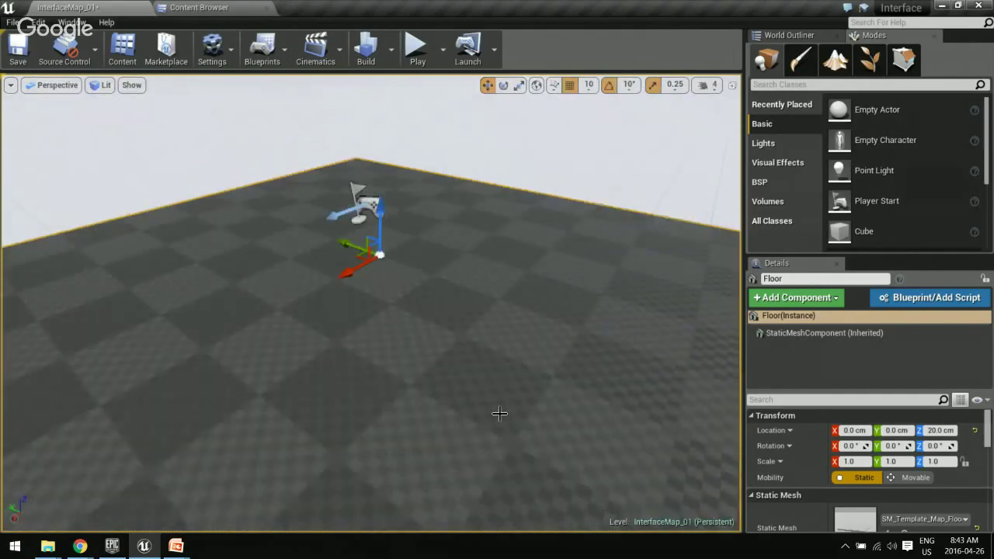
pyautogui.moveTo(394, 450); pyautogui.dragTo(373, 467)
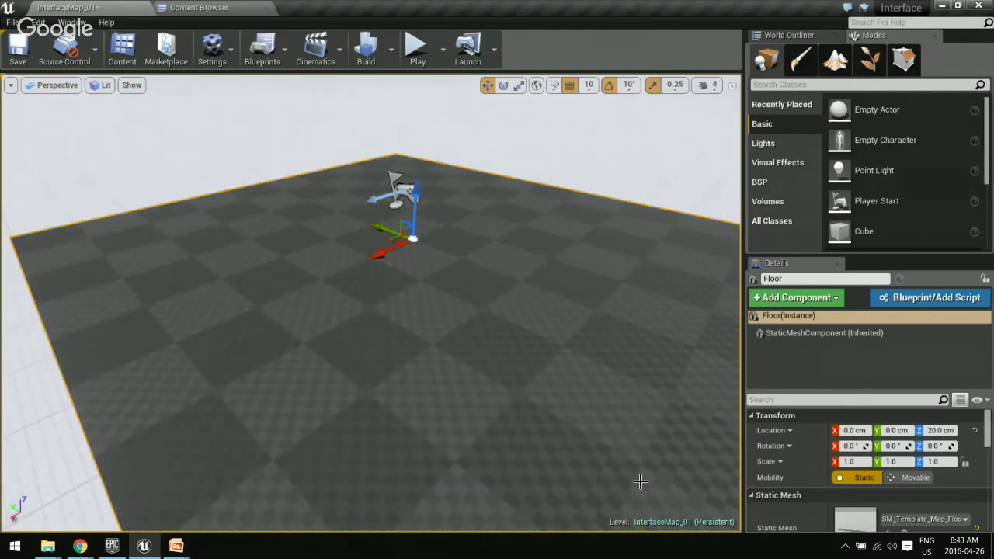
pyautogui.moveTo(323, 351)
pyautogui.mouseDown()
pyautogui.moveTo(334, 350)
pyautogui.moveTo(323, 351)
pyautogui.mouseUp()
pyautogui.moveTo(551, 373); pyautogui.dragTo(597, 375)
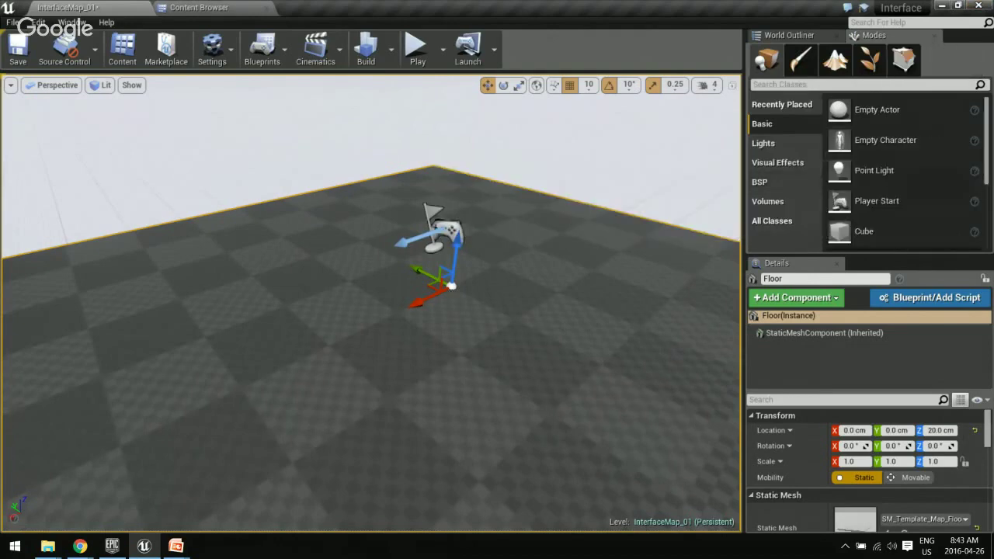
# Dock the Modes panel beside the viewport on its left side and narrow it to widen the viewport.
pyautogui.moveTo(878, 35); pyautogui.dragTo(31, 109)
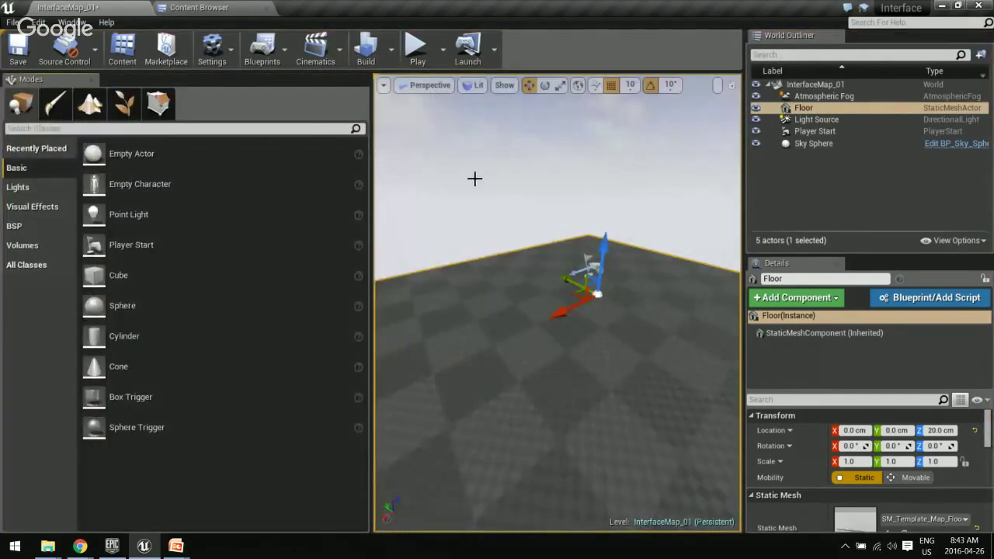
pyautogui.moveTo(370, 233); pyautogui.dragTo(191, 255)
pyautogui.moveTo(690, 407); pyautogui.dragTo(526, 490, button='right')
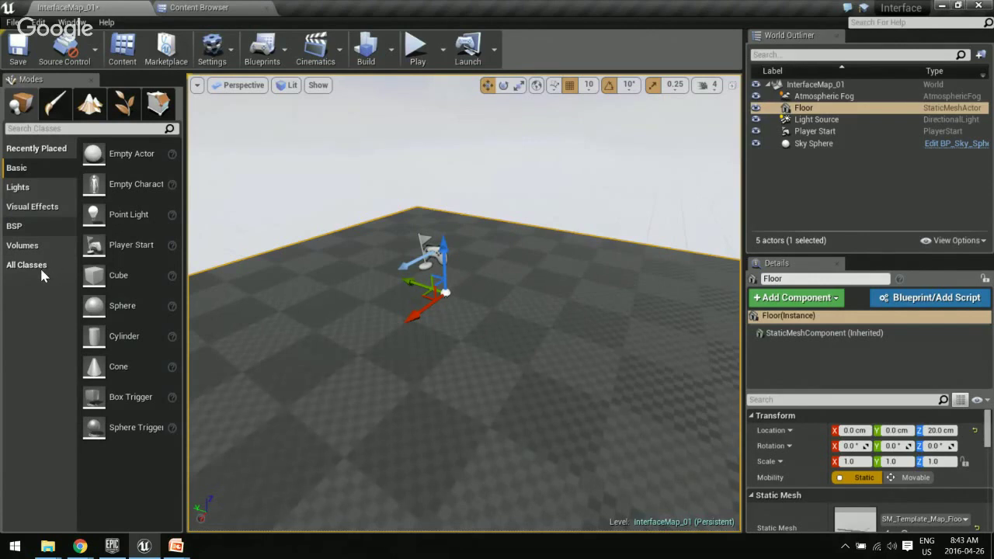
# Place an additive BSP Box brush on the floor at X -310, Y 300, Z 120 cm.
pyautogui.click(23, 226)
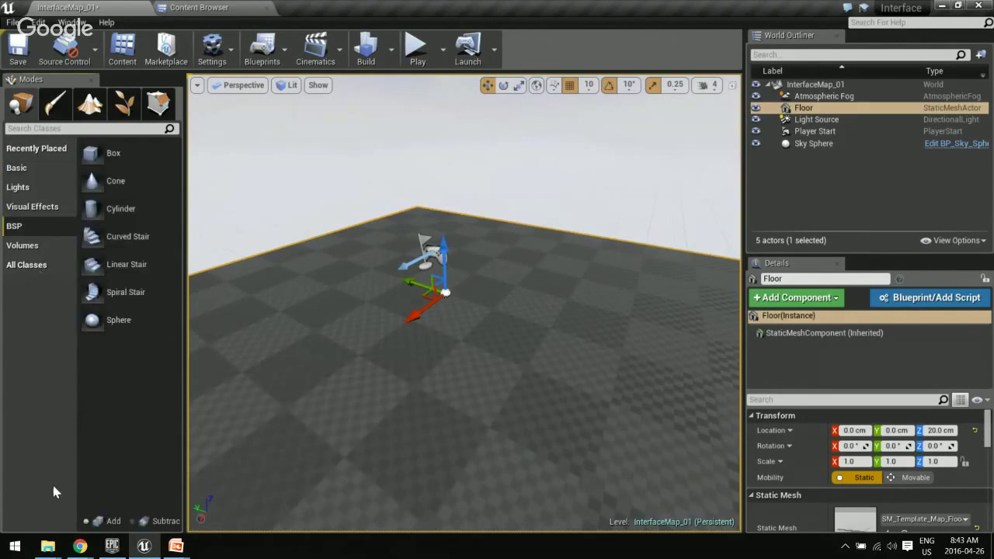
pyautogui.moveTo(621, 417); pyautogui.dragTo(568, 420, button='right')
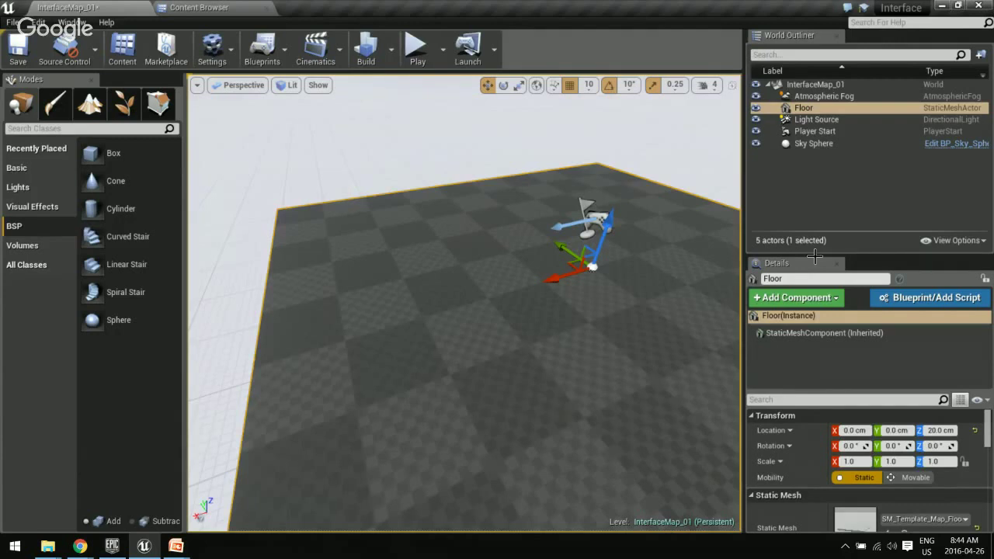
pyautogui.moveTo(395, 458); pyautogui.dragTo(394, 453, button='right')
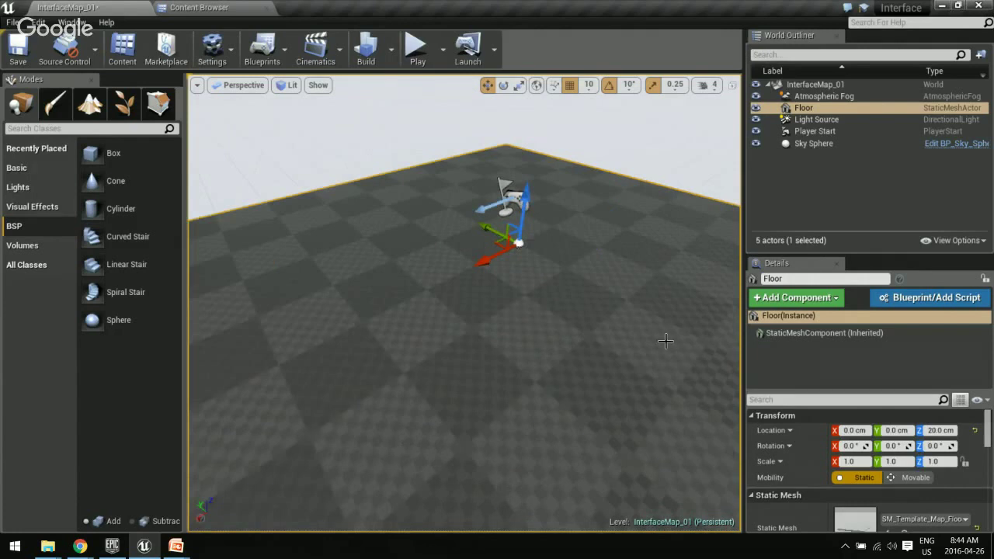
pyautogui.moveTo(334, 250); pyautogui.dragTo(328, 326, button='right')
pyautogui.moveTo(349, 259); pyautogui.dragTo(350, 259, button='right')
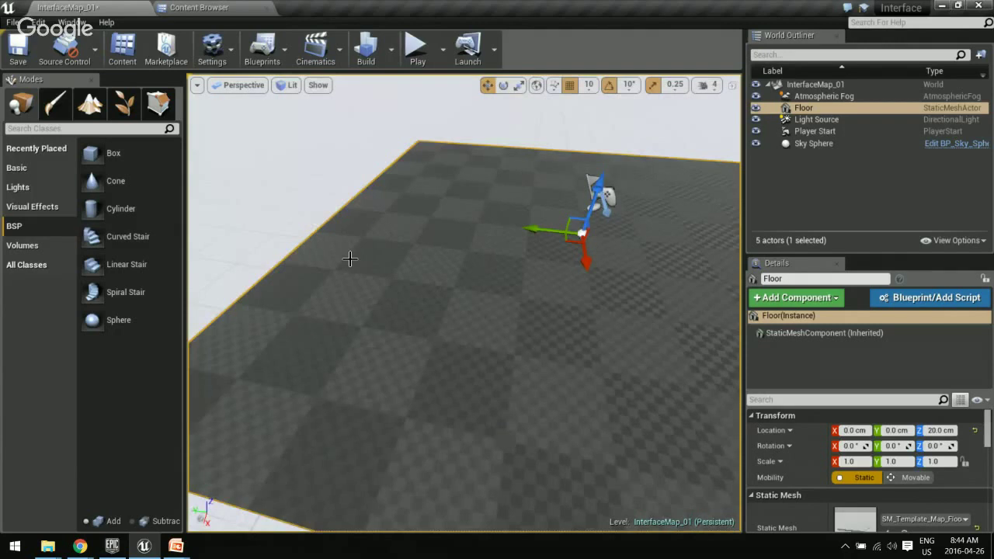
pyautogui.scroll(-1, 394, 403)
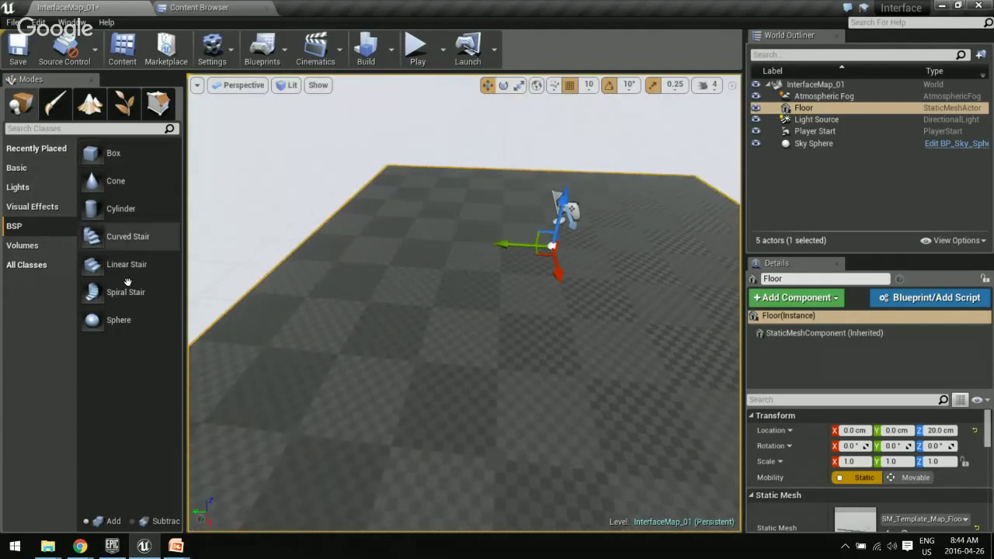
pyautogui.click(117, 153)
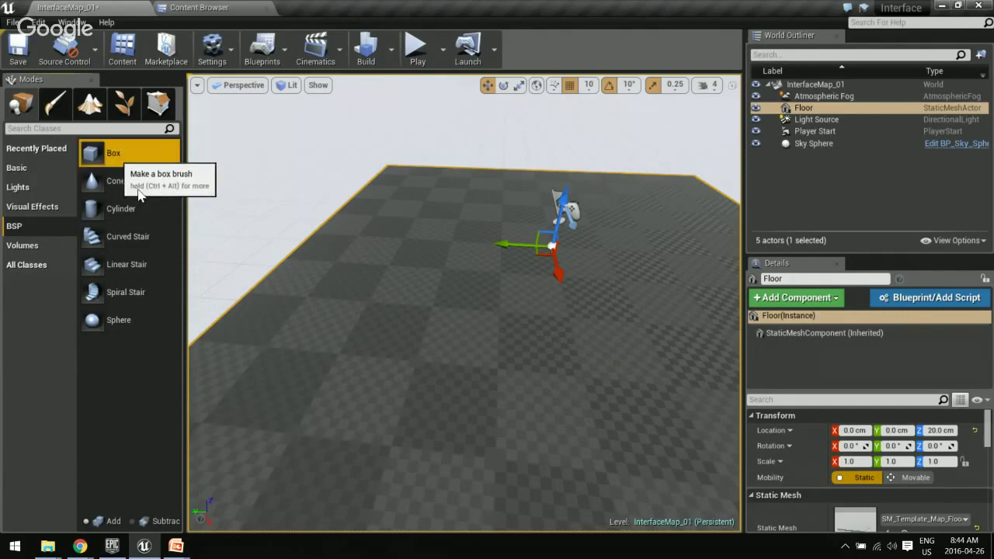
pyautogui.moveTo(132, 159)
pyautogui.mouseDown()
pyautogui.moveTo(195, 204)
pyautogui.moveTo(453, 329)
pyautogui.moveTo(426, 337)
pyautogui.moveTo(526, 299)
pyautogui.moveTo(513, 233)
pyautogui.moveTo(509, 241)
pyautogui.moveTo(519, 224)
pyautogui.mouseUp()
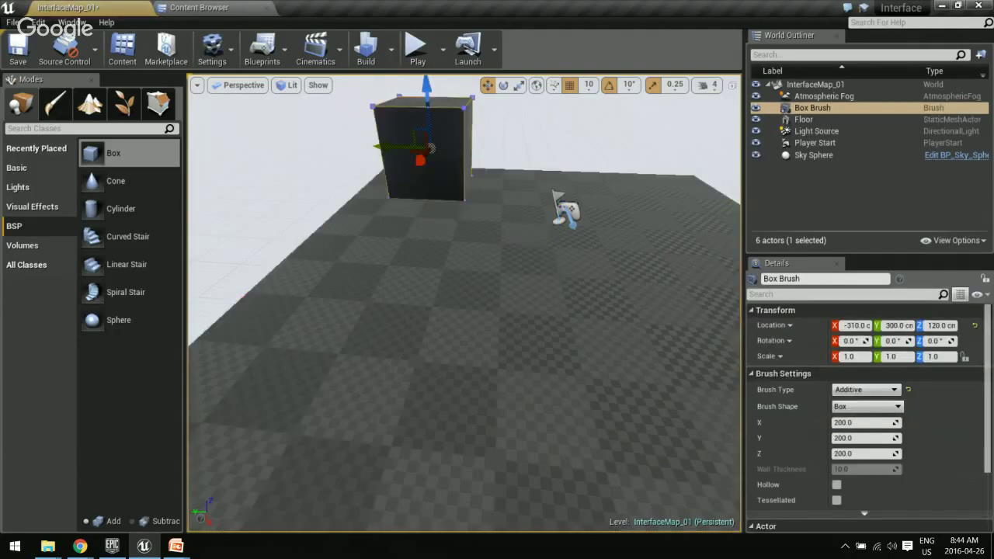
# Move the box brush along the X axis to -300 cm.
pyautogui.moveTo(555, 268); pyautogui.dragTo(590, 257, button='right')
pyautogui.moveTo(362, 269)
pyautogui.mouseDown(button='right')
pyautogui.moveTo(257, 272)
pyautogui.moveTo(533, 257)
pyautogui.mouseUp(button='right')
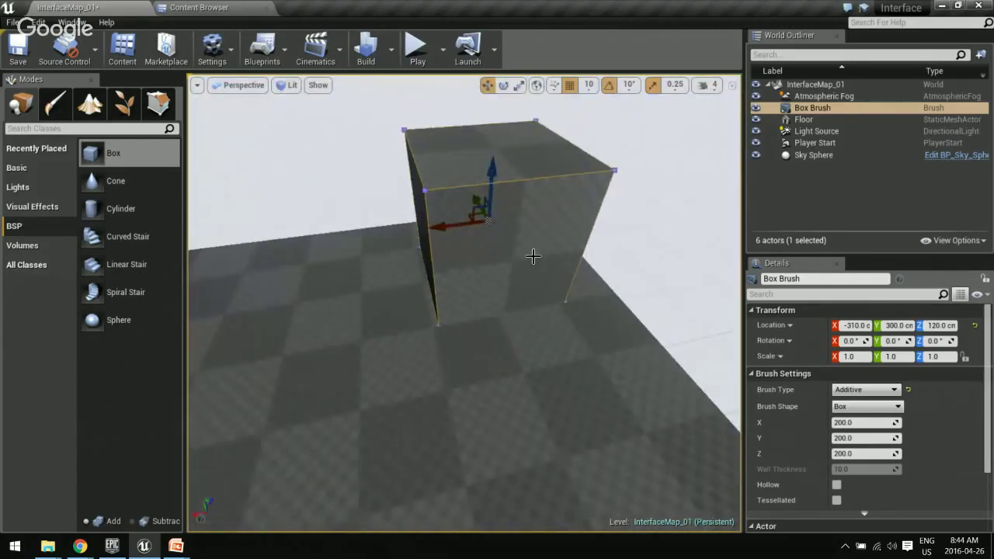
pyautogui.moveTo(447, 237); pyautogui.dragTo(444, 233)
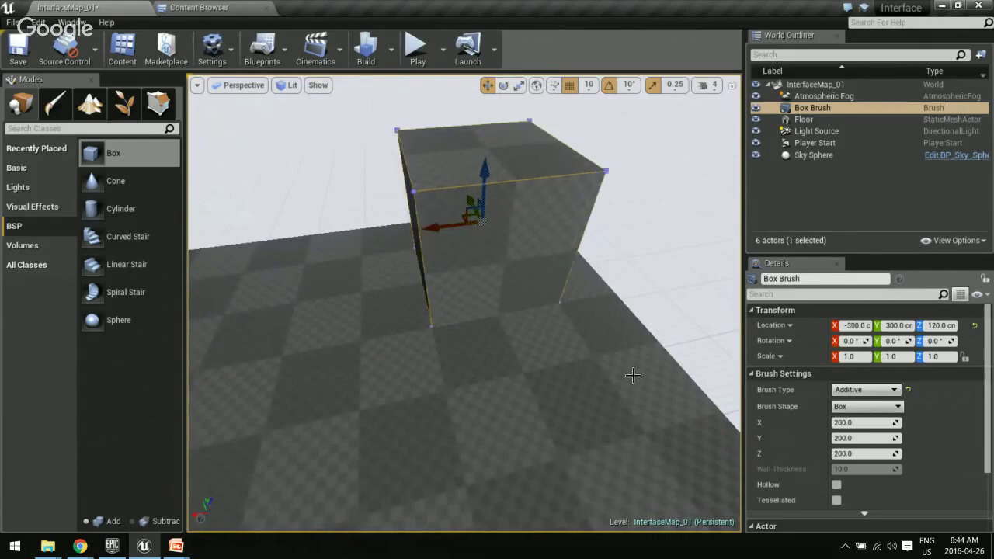
# Try moving the box brush along the X axis and back with the position grid snap at 100.
pyautogui.moveTo(632, 373)
pyautogui.mouseDown(button='right')
pyautogui.moveTo(587, 353)
pyautogui.moveTo(586, 404)
pyautogui.mouseUp(button='right')
pyautogui.moveTo(519, 237)
pyautogui.mouseDown(button='right')
pyautogui.moveTo(520, 249)
pyautogui.moveTo(520, 225)
pyautogui.moveTo(519, 236)
pyautogui.mouseUp(button='right')
pyautogui.moveTo(431, 194)
pyautogui.mouseDown()
pyautogui.moveTo(319, 211)
pyautogui.moveTo(413, 213)
pyautogui.moveTo(497, 233)
pyautogui.mouseUp()
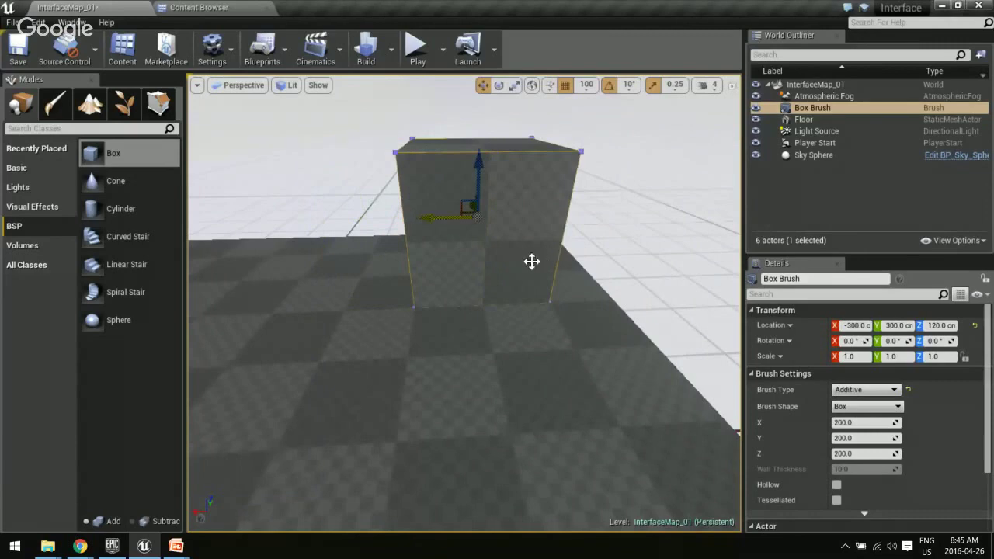
pyautogui.moveTo(533, 261); pyautogui.dragTo(367, 291)
pyautogui.moveTo(342, 220)
pyautogui.mouseDown()
pyautogui.moveTo(381, 207)
pyautogui.moveTo(497, 237)
pyautogui.mouseUp()
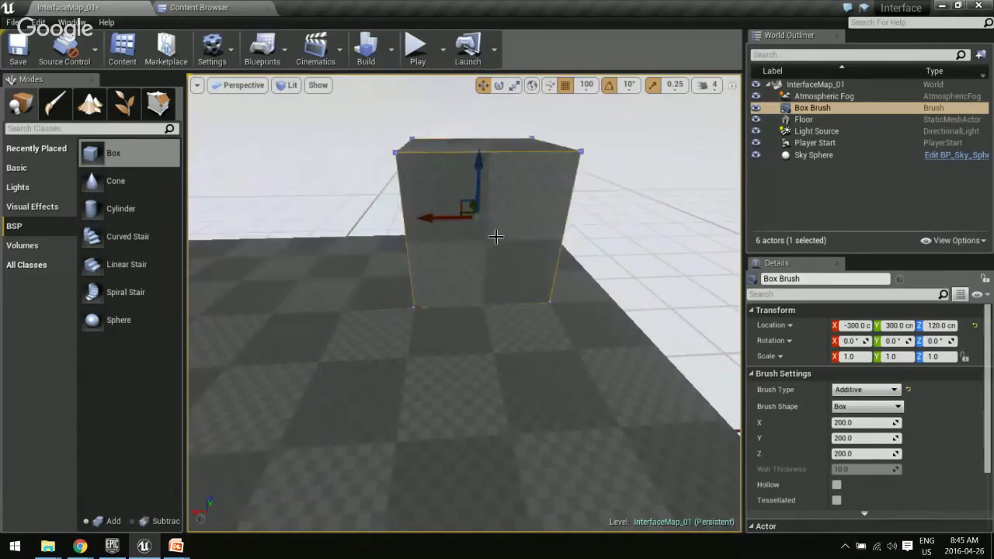
# Step the position grid snap size down to 50 and 10, and back up again.
pyautogui.moveTo(606, 394)
pyautogui.mouseDown(button='right')
pyautogui.moveTo(544, 372)
pyautogui.moveTo(591, 334)
pyautogui.moveTo(637, 257)
pyautogui.moveTo(650, 207)
pyautogui.mouseUp(button='right')
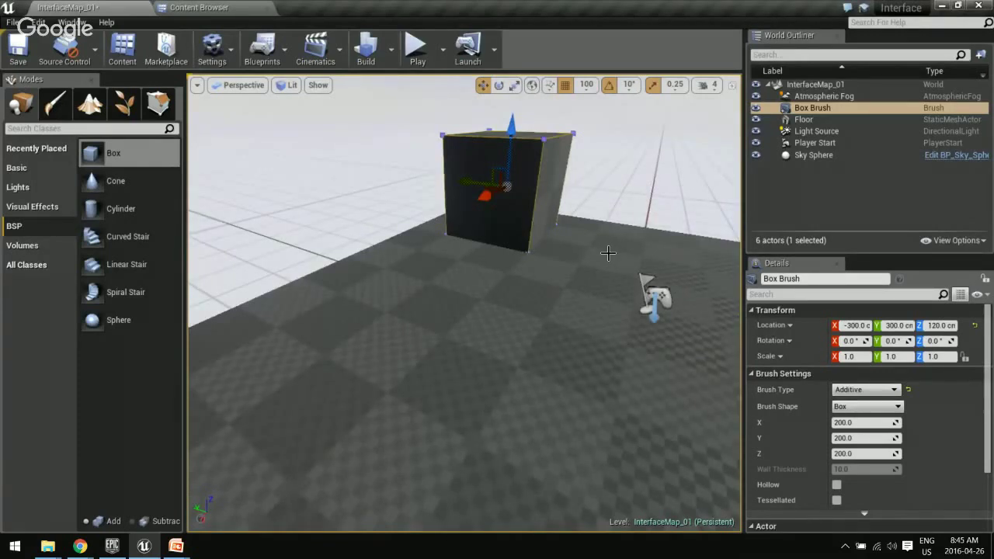
pyautogui.press('[')
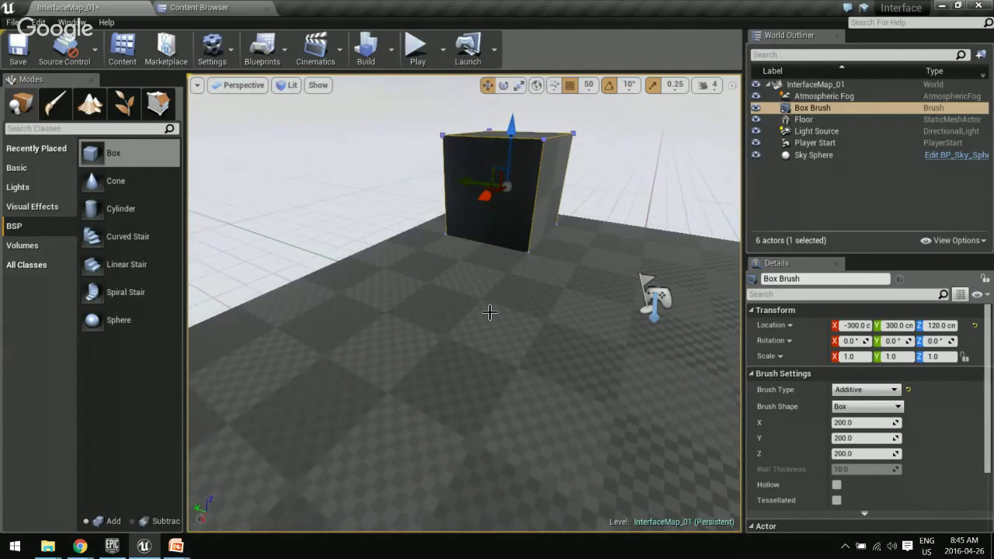
pyautogui.press('[')
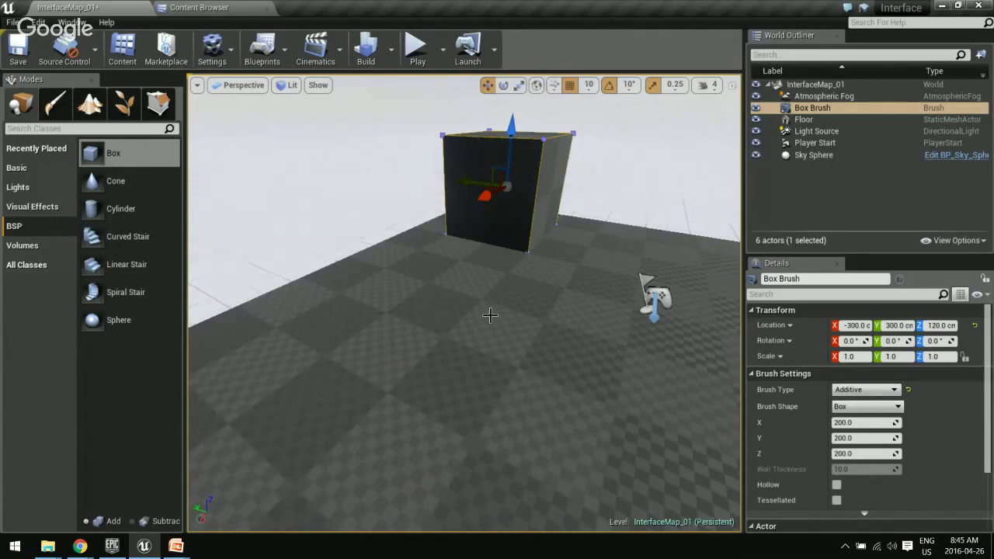
pyautogui.press(']')
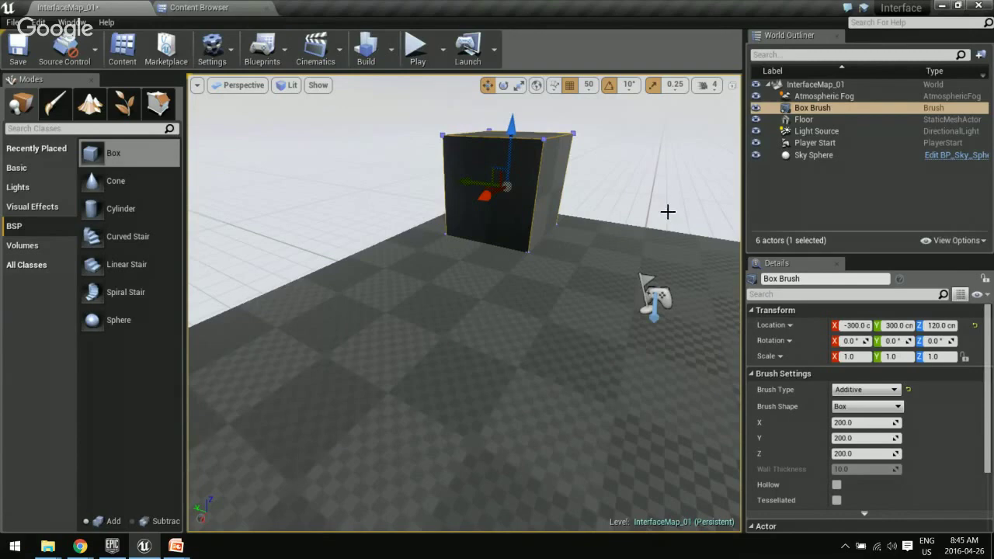
pyautogui.press(']')
# Move the box brush forward along the X axis, reducing the position grid snap size to 50.
pyautogui.moveTo(485, 195); pyautogui.dragTo(420, 256)
pyautogui.press('[')
pyautogui.moveTo(521, 277); pyautogui.dragTo(521, 311)
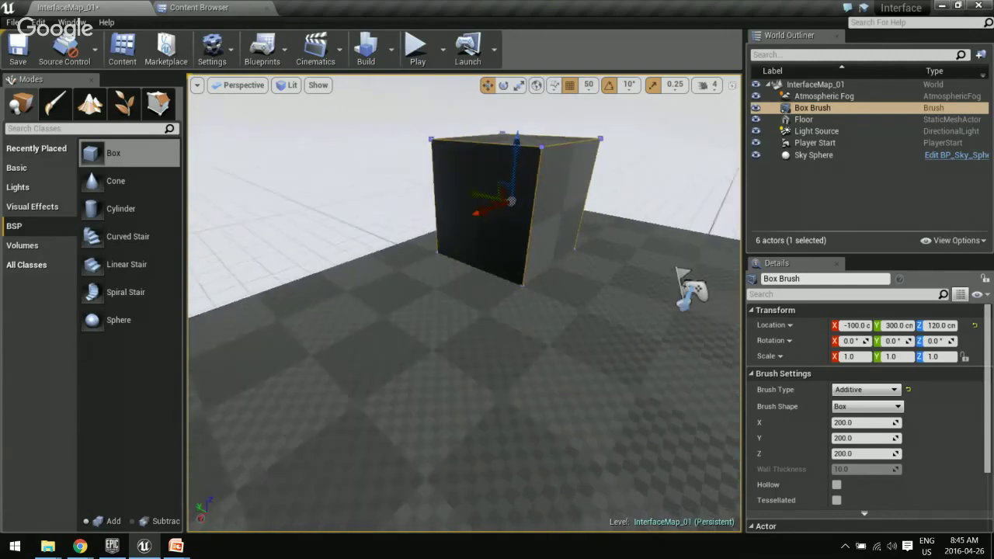
pyautogui.moveTo(481, 211)
pyautogui.mouseDown()
pyautogui.moveTo(440, 249)
pyautogui.moveTo(457, 242)
pyautogui.mouseUp()
# Set the box brush's X size to 600 in its brush settings.
pyautogui.moveTo(630, 417)
pyautogui.mouseDown(button='right')
pyautogui.moveTo(630, 455)
pyautogui.moveTo(722, 427)
pyautogui.mouseUp(button='right')
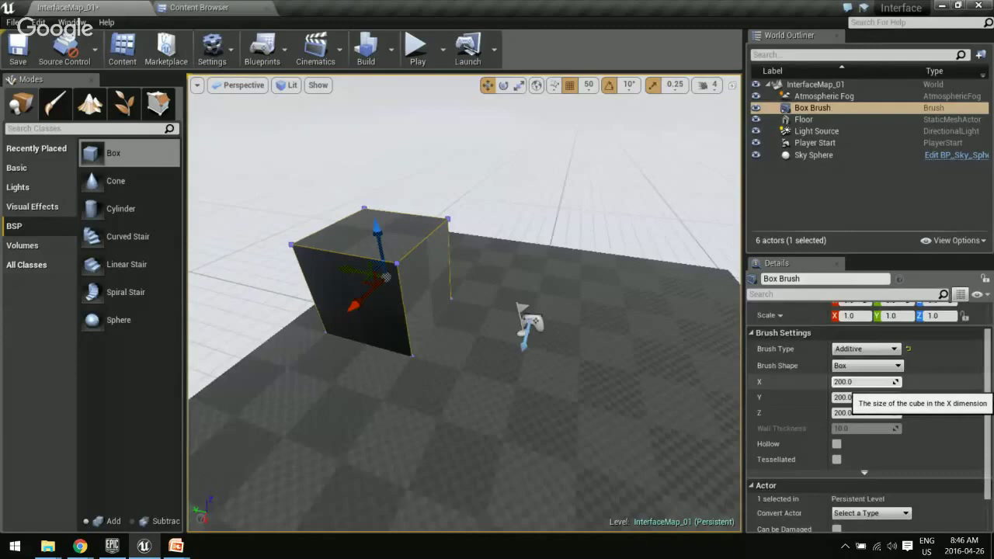
pyautogui.click(863, 381)
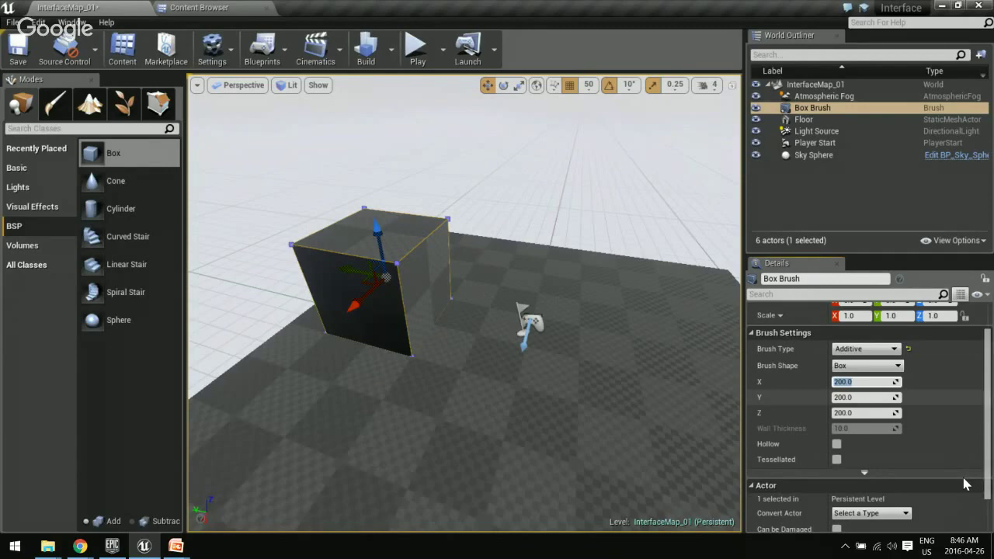
pyautogui.write('600')
pyautogui.press('Return')
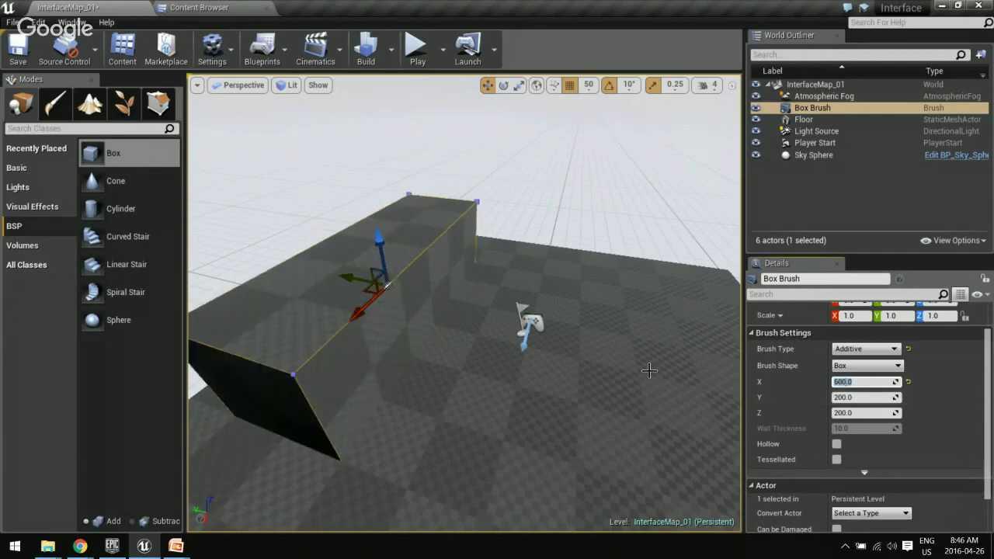
pyautogui.moveTo(716, 377); pyautogui.dragTo(513, 381, button='right')
pyautogui.moveTo(726, 367); pyautogui.dragTo(729, 346)
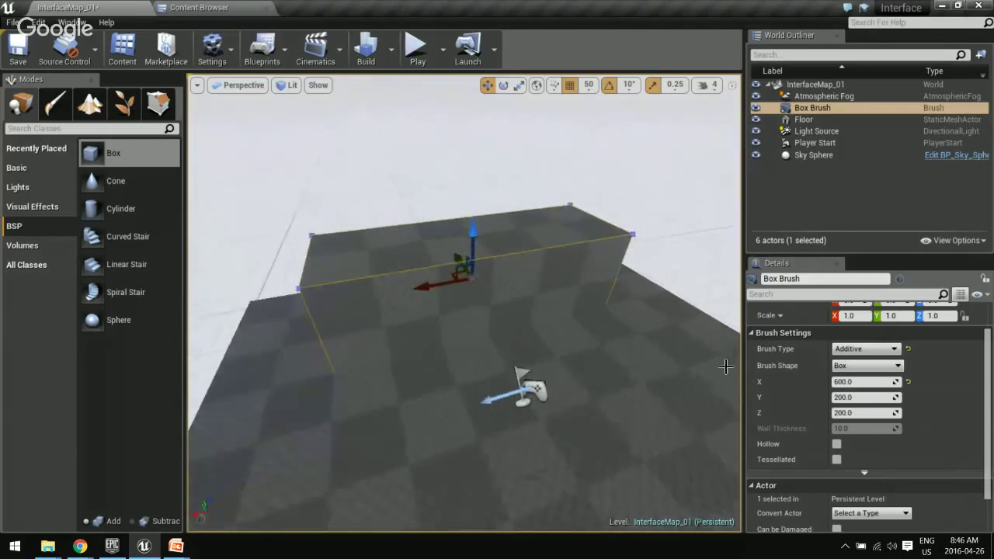
pyautogui.moveTo(727, 366); pyautogui.dragTo(738, 354, button='right')
pyautogui.moveTo(712, 337); pyautogui.dragTo(717, 317)
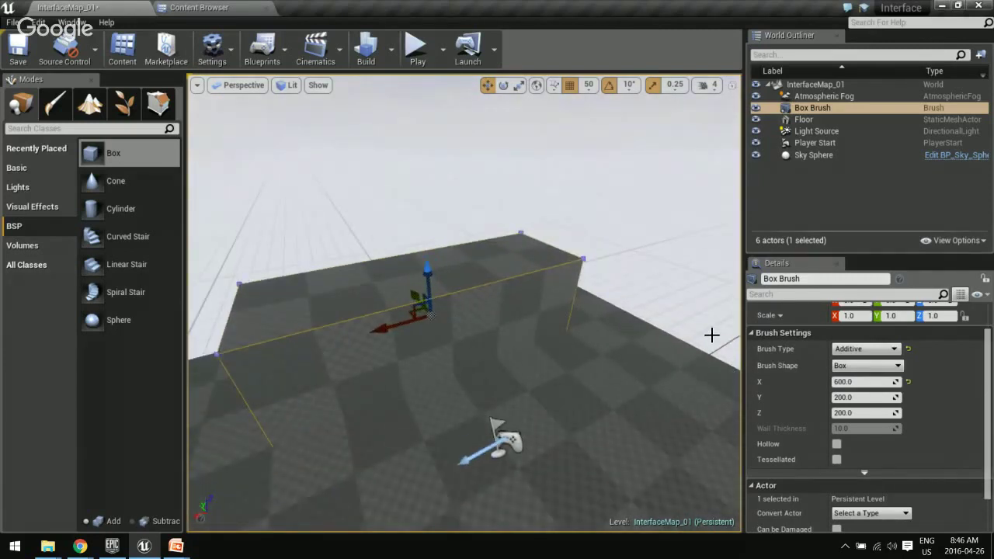
pyautogui.moveTo(688, 283); pyautogui.dragTo(687, 310)
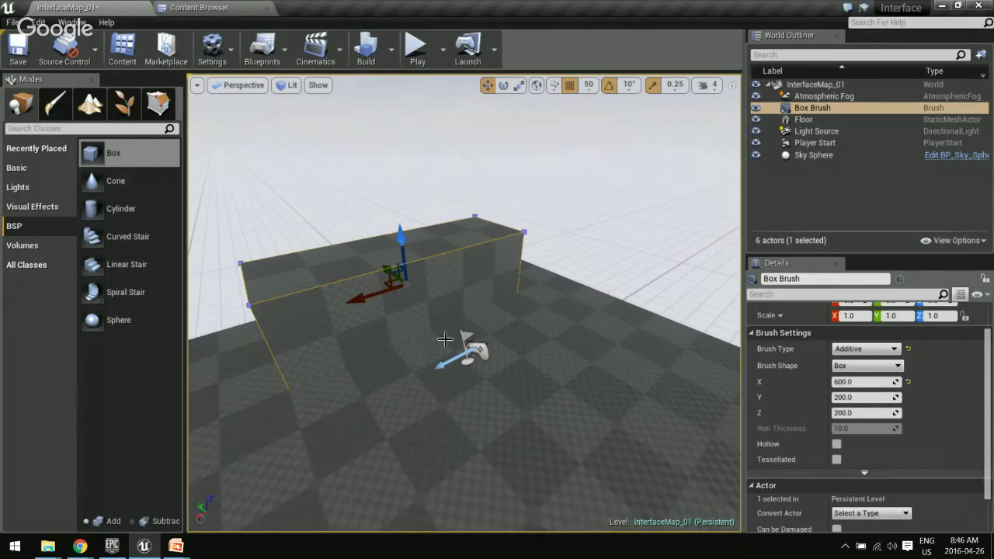
# Review the Level Editor Miscellaneous settings in Editor Preferences, including the BSP editing options, and close the preferences.
pyautogui.click(40, 23)
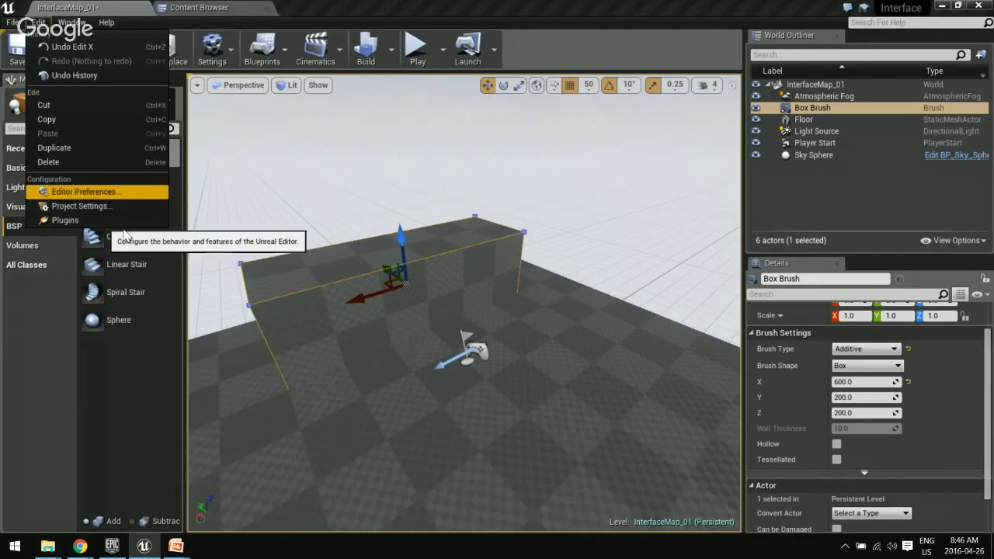
pyautogui.click(93, 192)
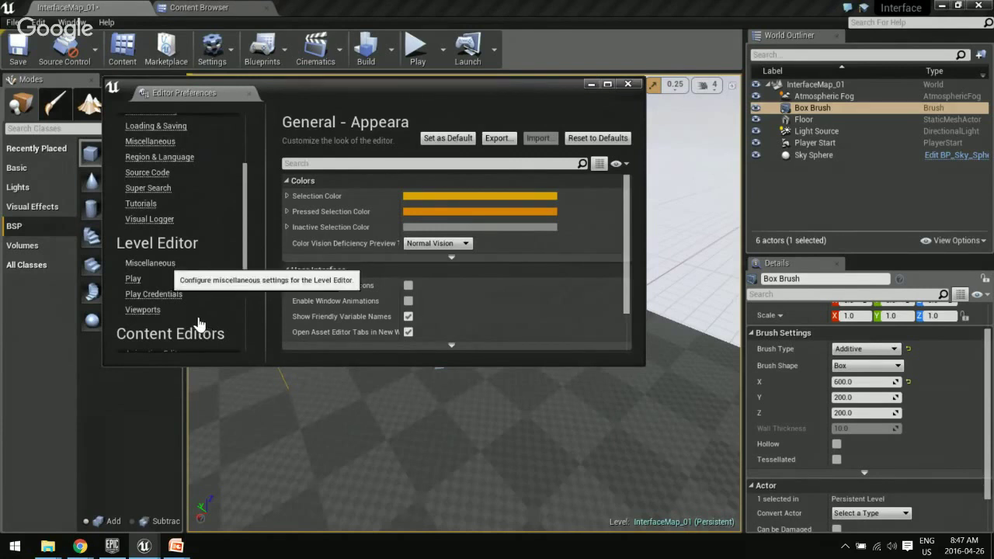
pyautogui.click(167, 264)
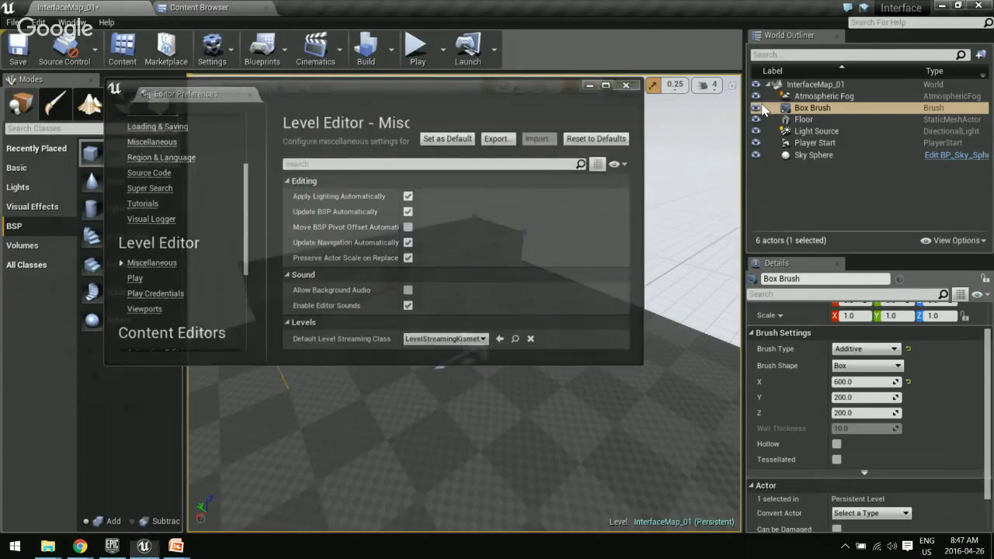
pyautogui.click(627, 83)
# Reopen the Editor Preferences and examine the Level Editor's Miscellaneous editing options once more.
pyautogui.click(39, 22)
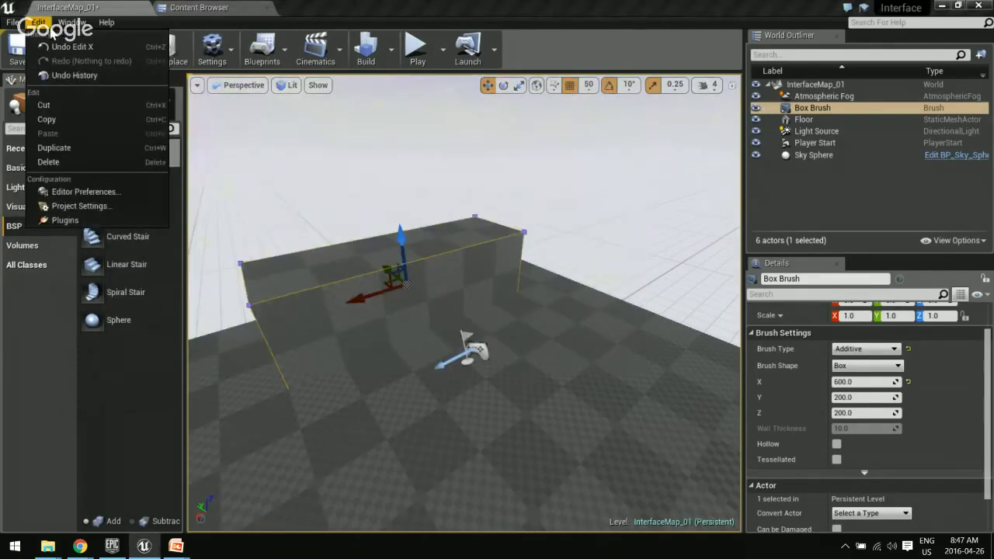
pyautogui.click(77, 192)
pyautogui.scroll(-5, 137, 271)
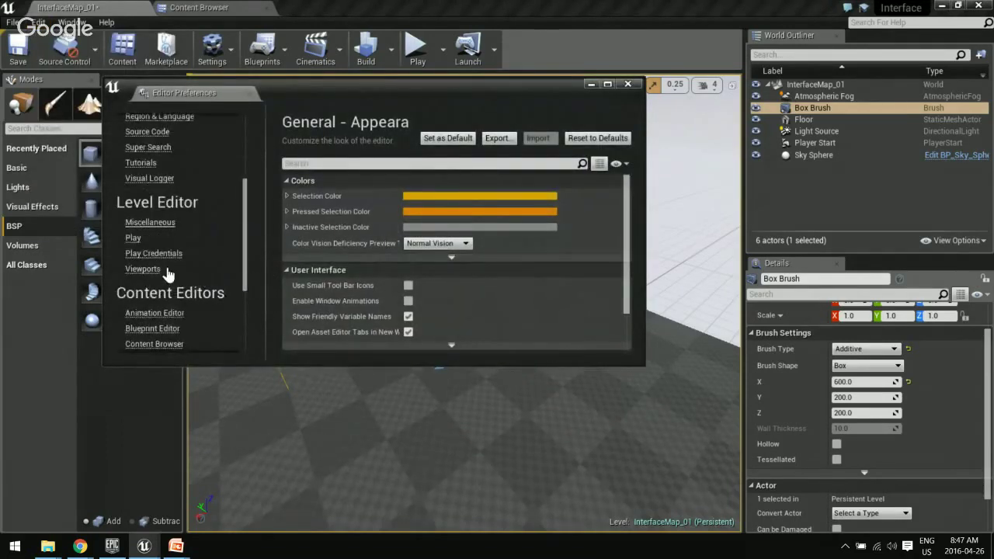
pyautogui.click(150, 222)
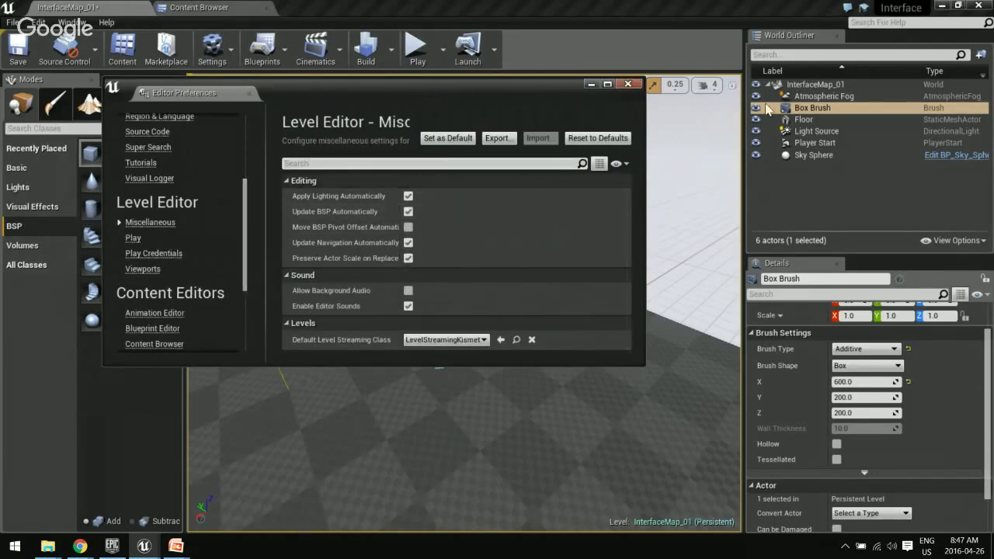
# Switch the box brush's transform gizmo to rotation and pick the brush by its long side face.
pyautogui.moveTo(542, 433); pyautogui.dragTo(529, 490)
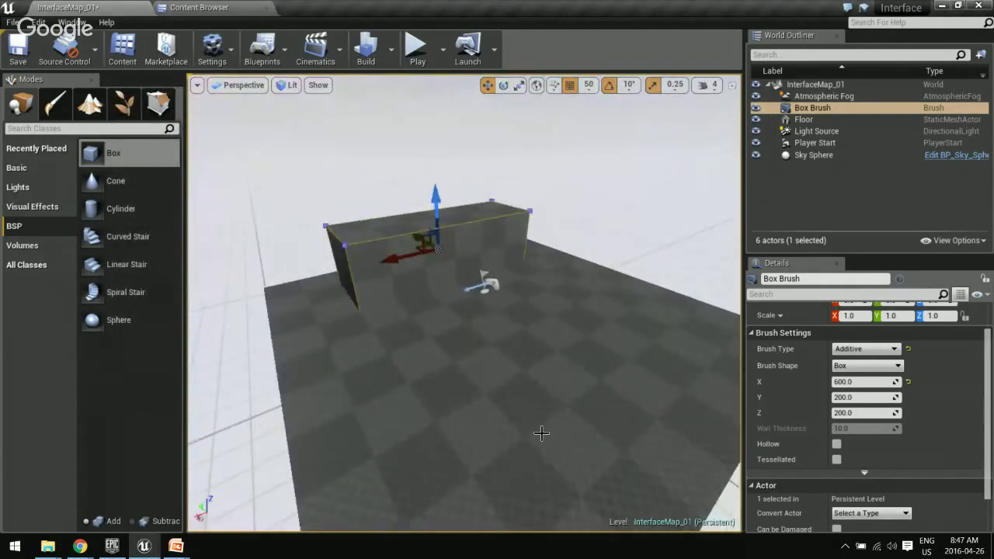
pyautogui.moveTo(642, 358); pyautogui.dragTo(597, 396)
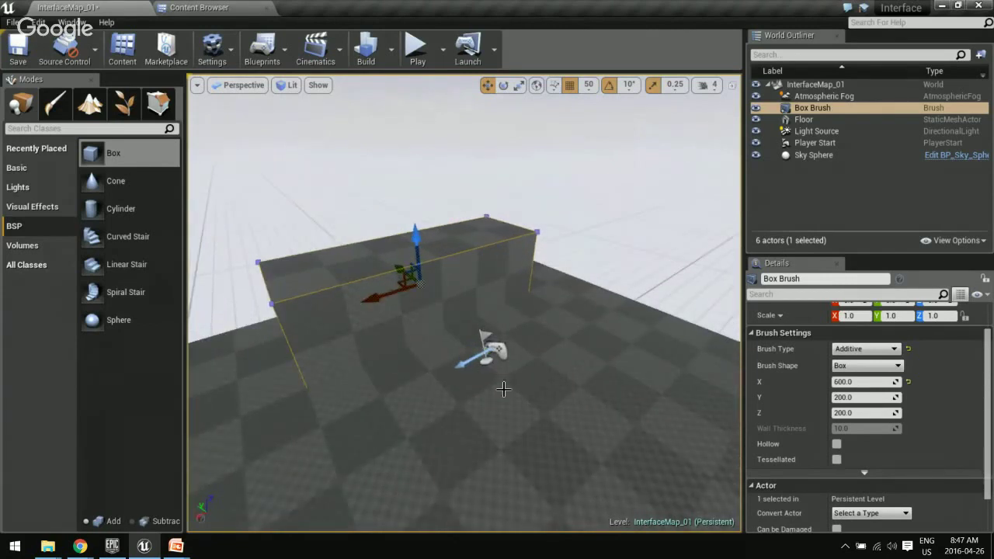
pyautogui.press('e')
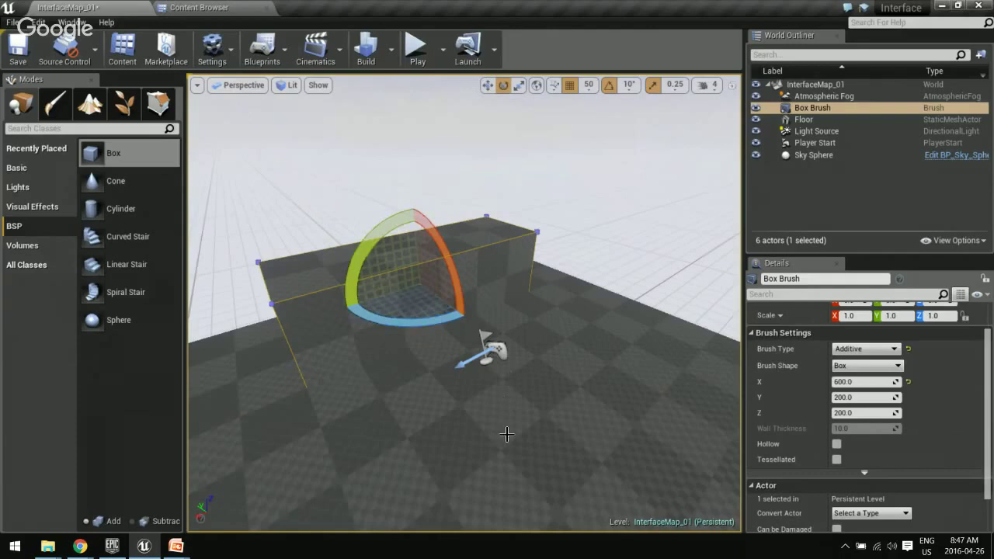
pyautogui.moveTo(507, 431)
pyautogui.mouseDown(button='right')
pyautogui.moveTo(502, 372)
pyautogui.moveTo(506, 437)
pyautogui.mouseUp(button='right')
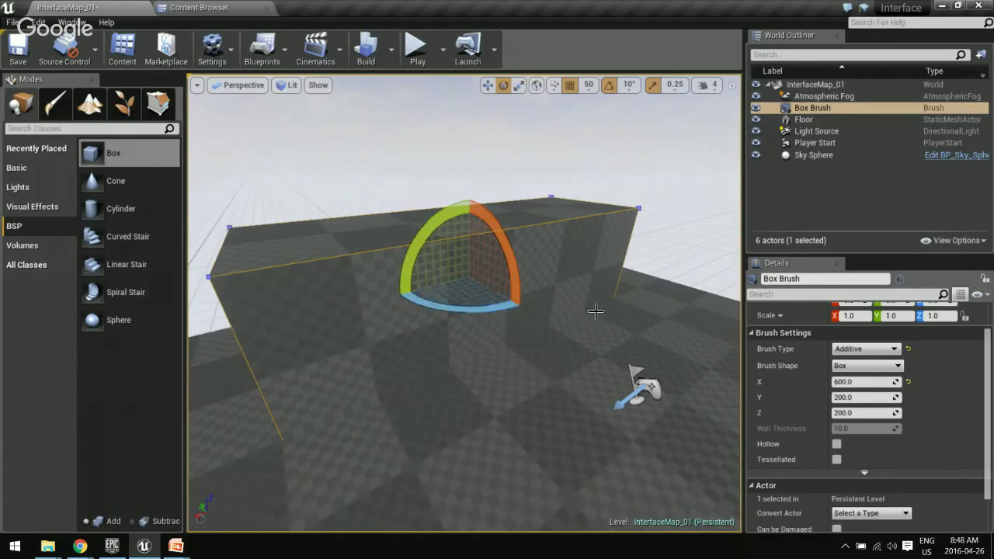
pyautogui.moveTo(597, 276)
pyautogui.mouseDown()
pyautogui.moveTo(607, 233)
pyautogui.moveTo(610, 295)
pyautogui.moveTo(610, 272)
pyautogui.mouseUp()
pyautogui.moveTo(592, 501); pyautogui.dragTo(668, 503, button='right')
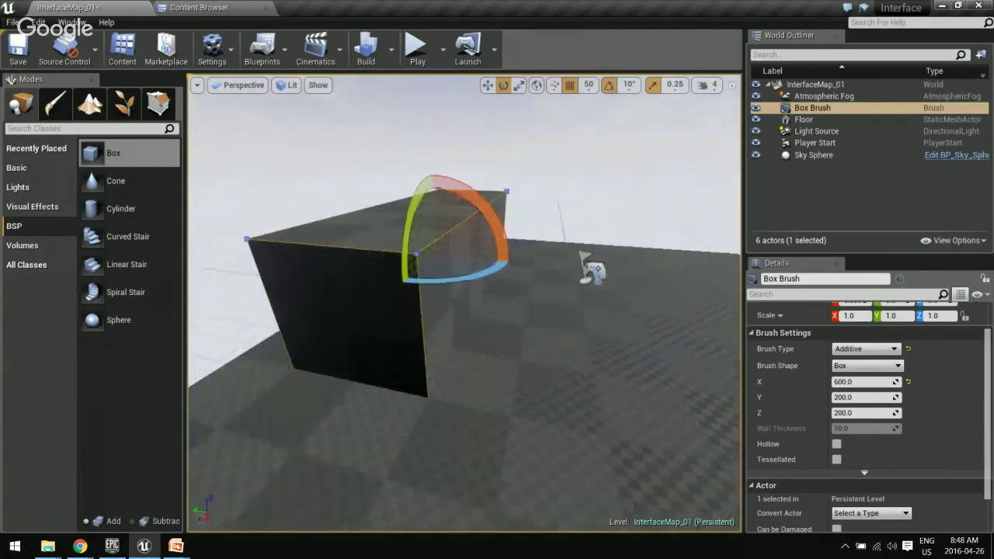
pyautogui.click(444, 284)
pyautogui.click(486, 295)
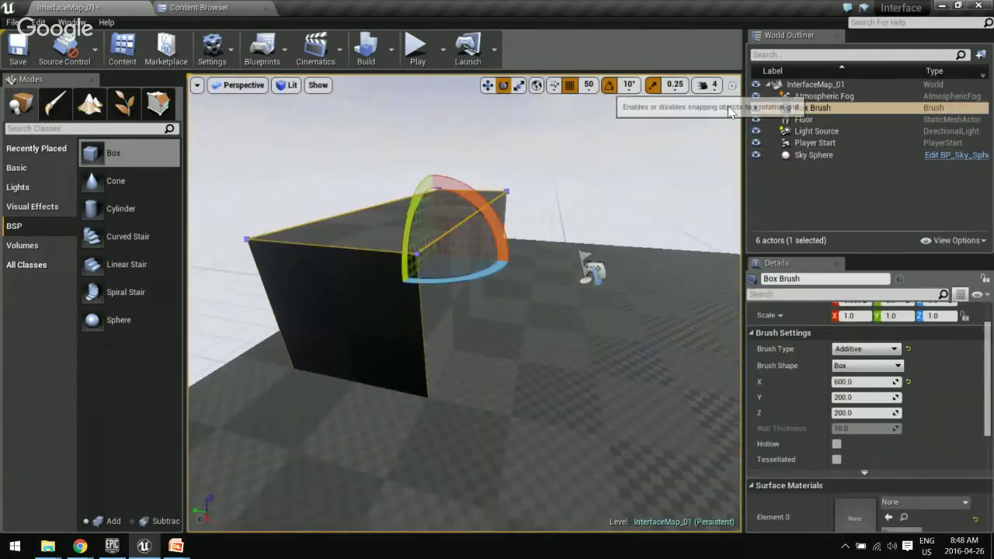
# Cycle the box brush's transform gizmo through the scale, move and rotate modes, ending on move.
pyautogui.press('r')
pyautogui.press('w')
pyautogui.press('e')
pyautogui.press('r')
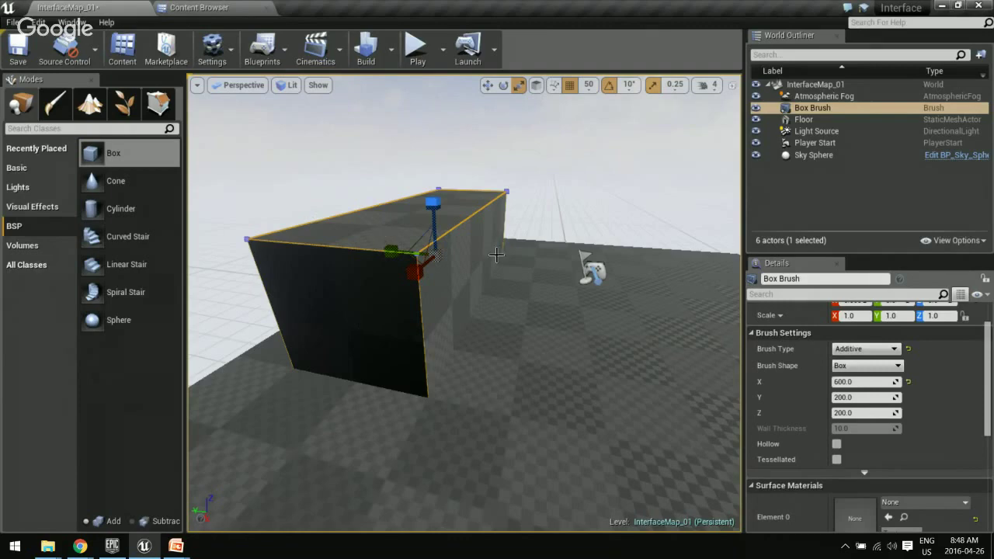
pyautogui.press('w')
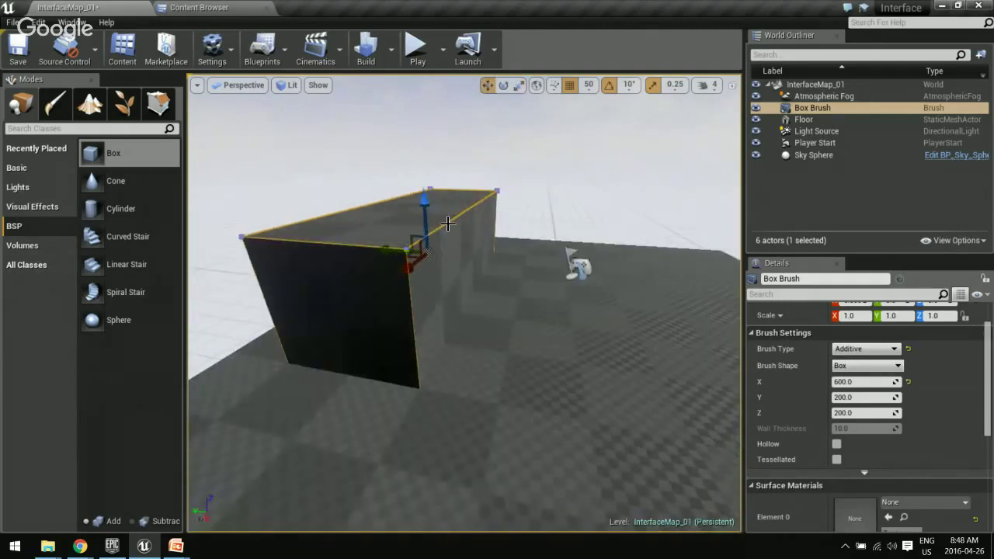
# Reselect the box brush, stretch its Y size to about 653 in the brush settings, and reduce it to about 423.
pyautogui.click(633, 216)
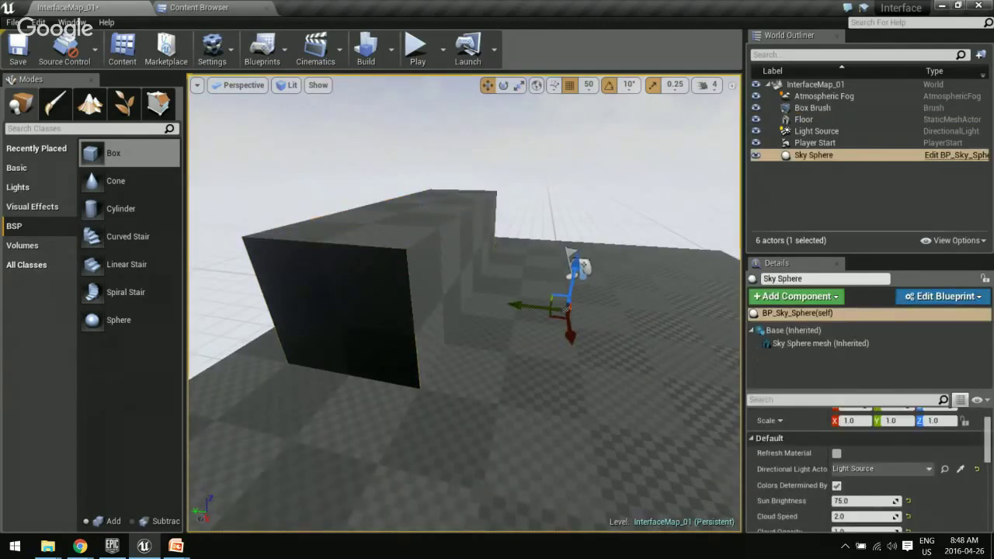
pyautogui.click(475, 295)
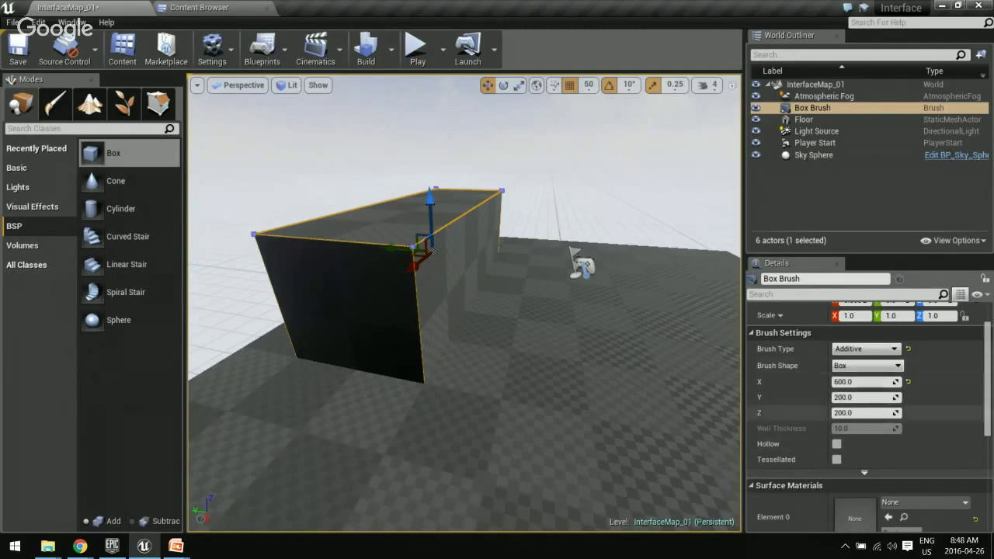
pyautogui.moveTo(466, 311); pyautogui.dragTo(466, 369, button='right')
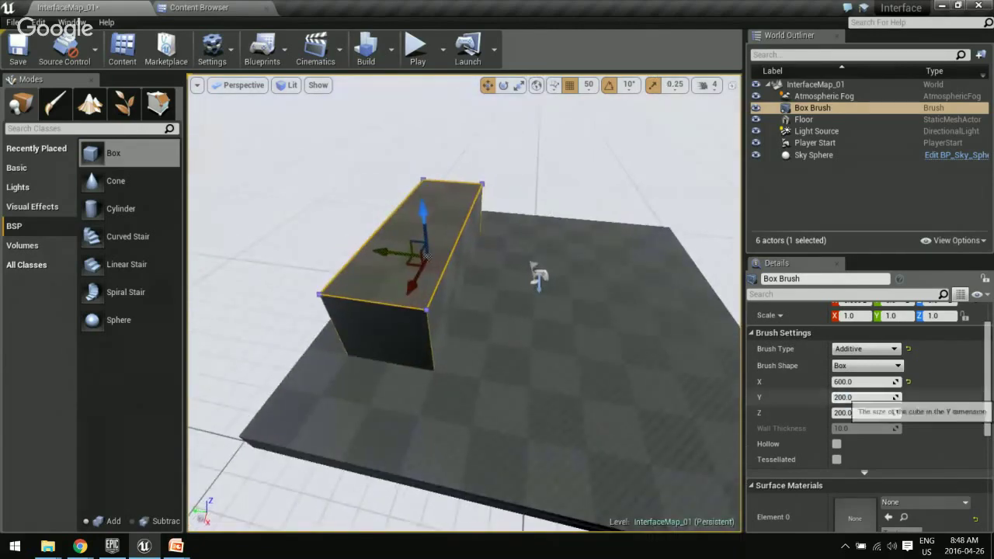
pyautogui.moveTo(850, 398); pyautogui.dragTo(933, 398)
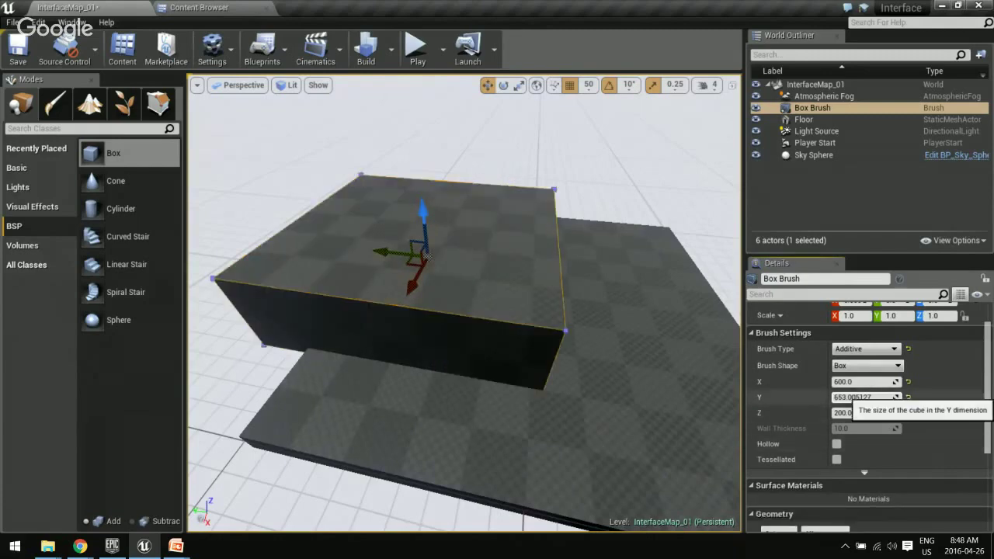
pyautogui.moveTo(854, 398); pyautogui.dragTo(808, 397)
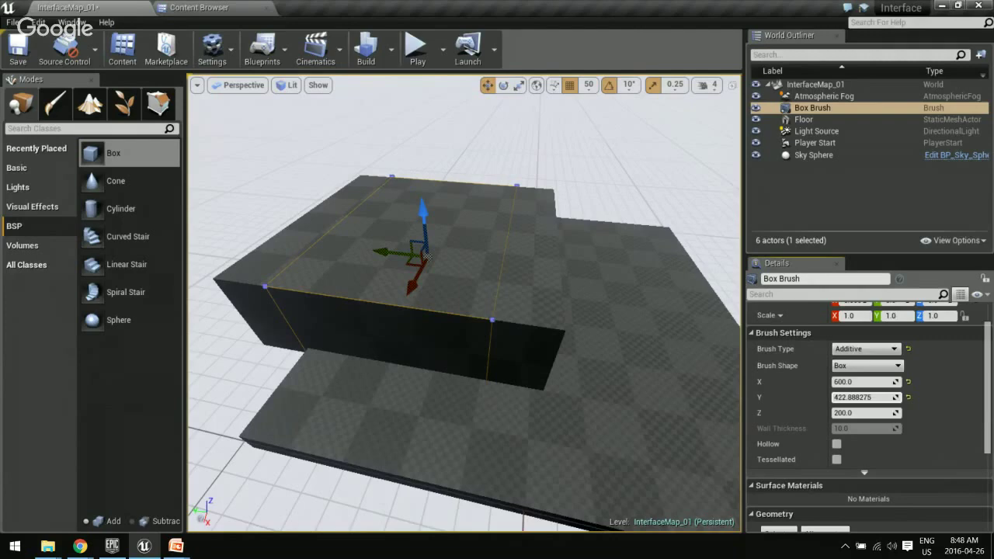